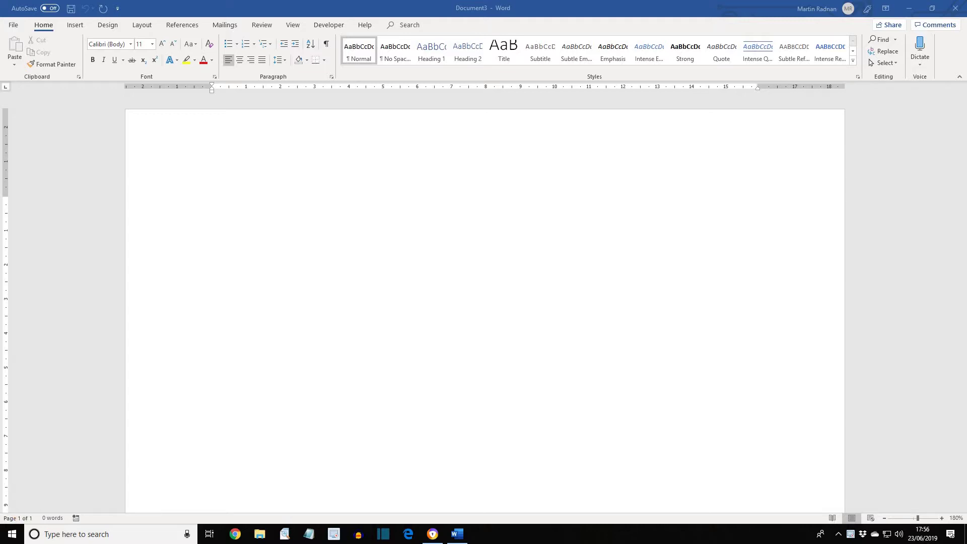
# Open Word Options from the File backstage at the Customize Ribbon page
pyautogui.click(13, 27)
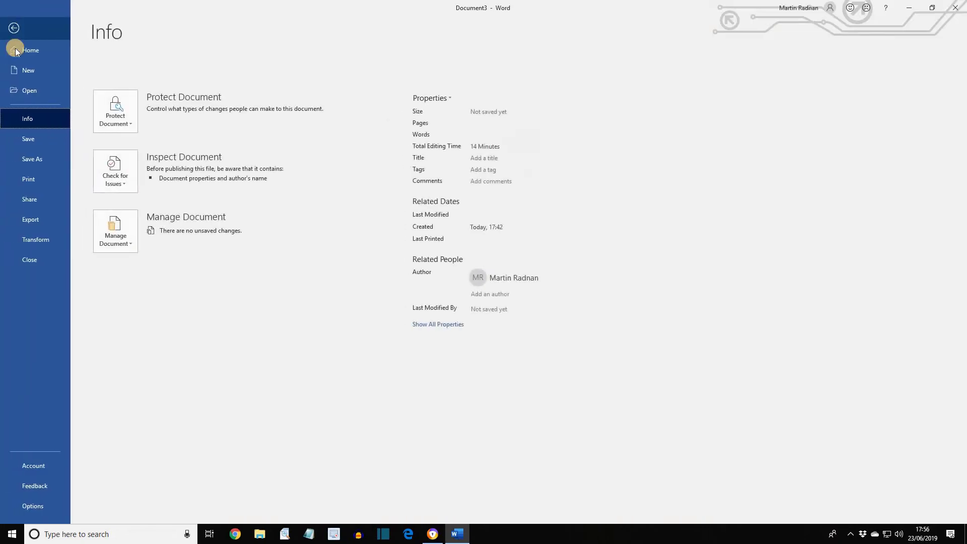
pyautogui.click(46, 504)
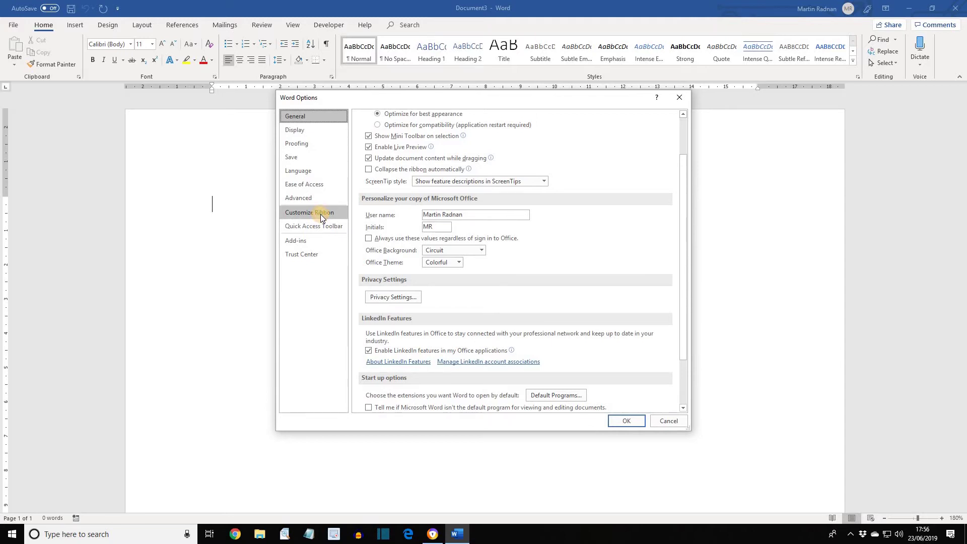
pyautogui.click(320, 213)
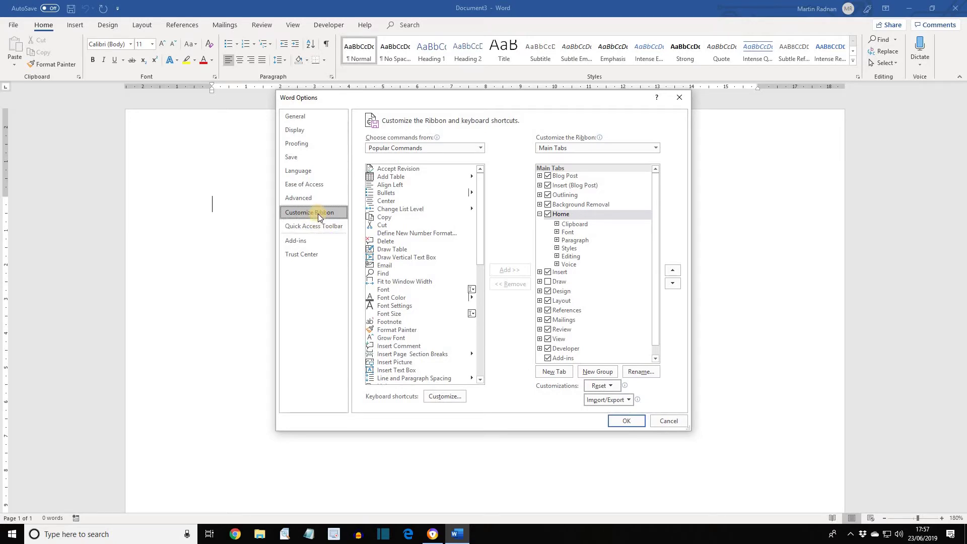
# Create a new custom group under the Layout tab and rename it 'Macros'
pyautogui.click(539, 213)
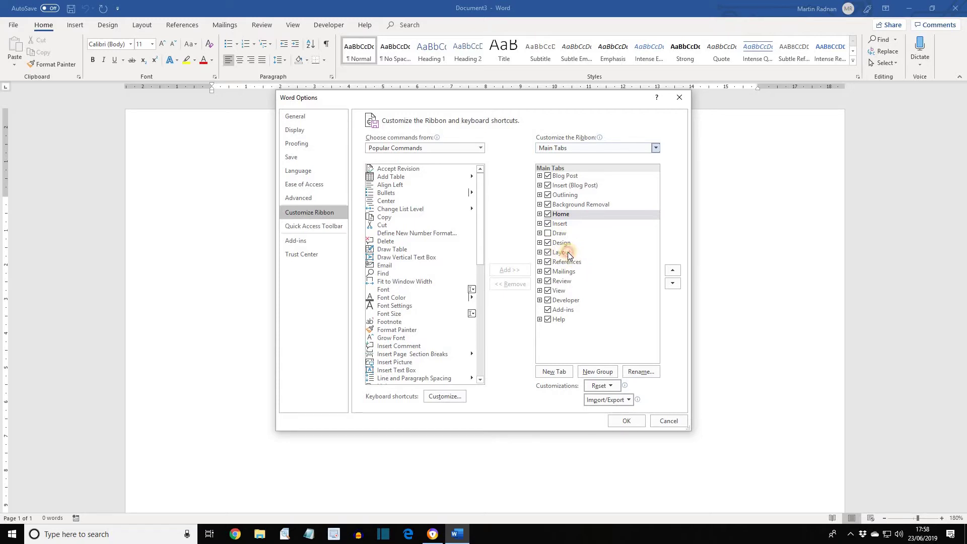
pyautogui.click(567, 252)
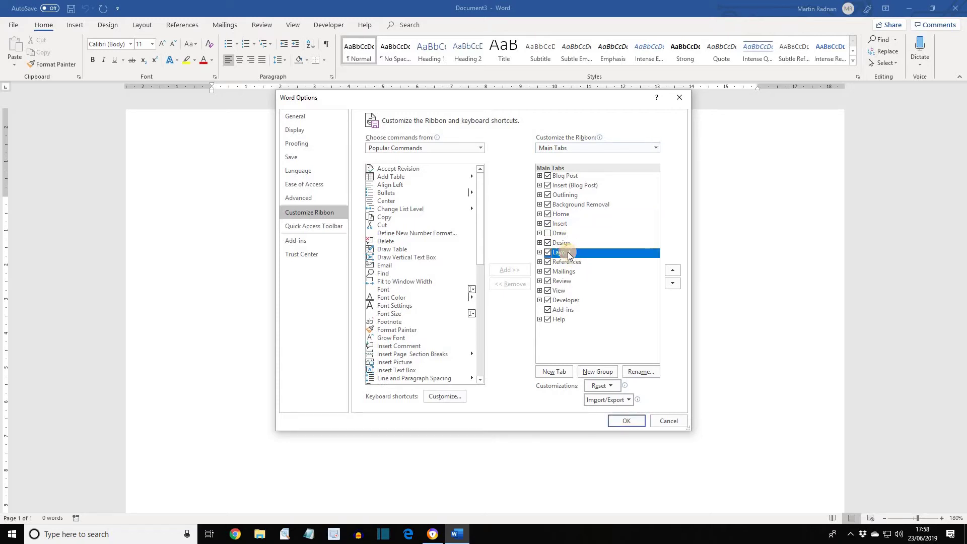
pyautogui.click(604, 373)
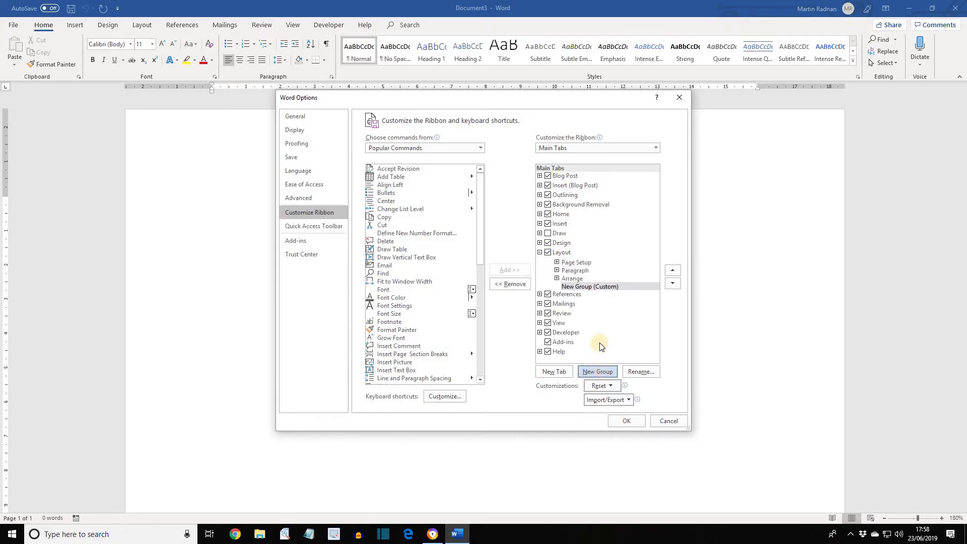
pyautogui.click(644, 373)
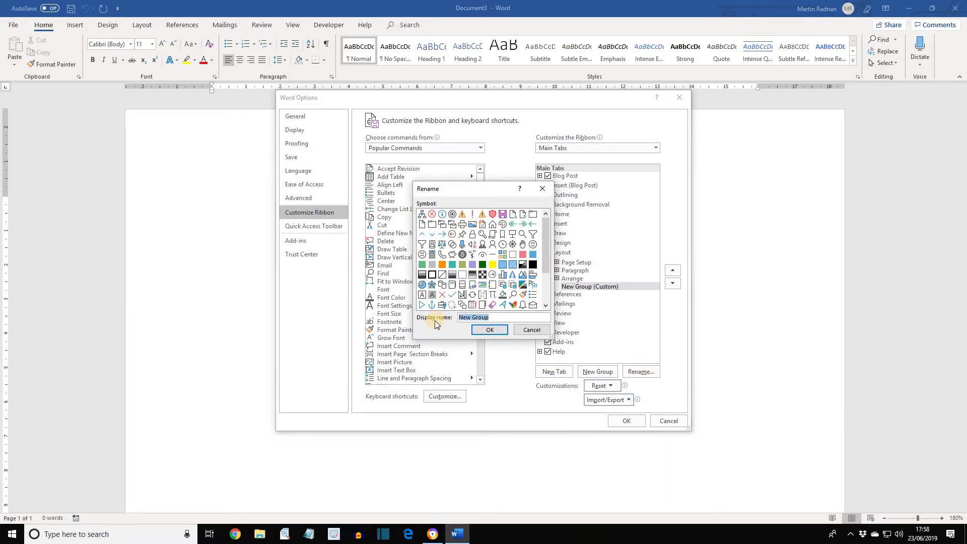
pyautogui.write('Macros')
pyautogui.click(503, 330)
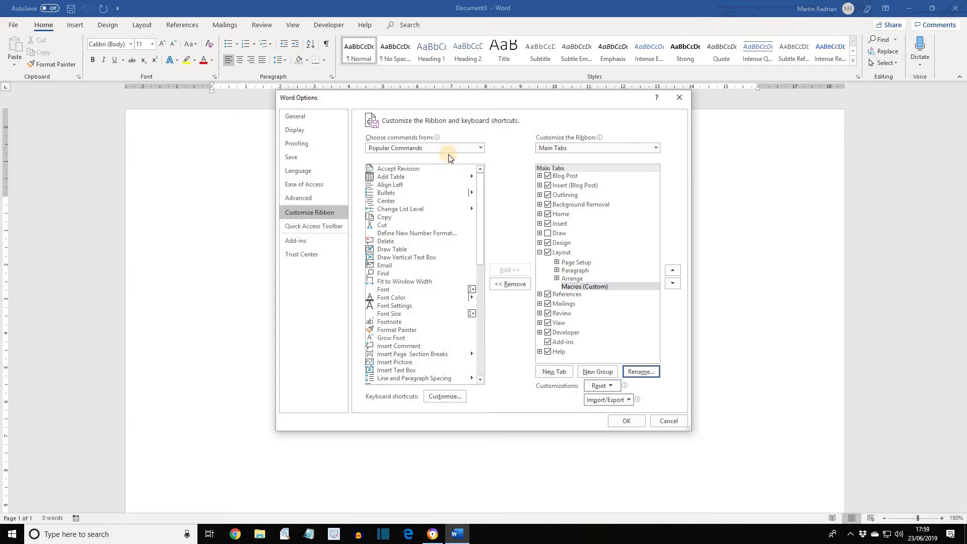
# Add the Normal.NewMacros.TableHeader macro from the Macros command list into the custom group
pyautogui.click(481, 148)
pyautogui.click(481, 148)
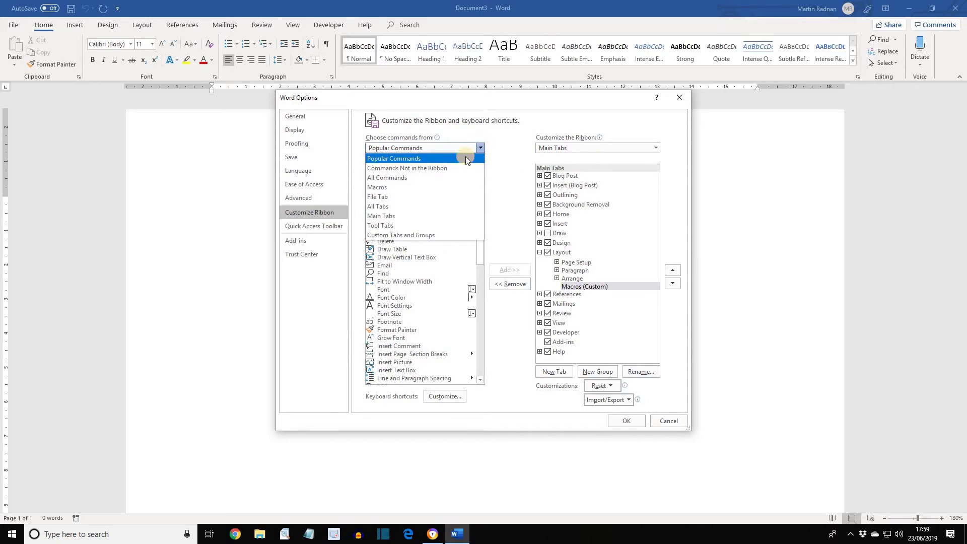
pyautogui.click(433, 187)
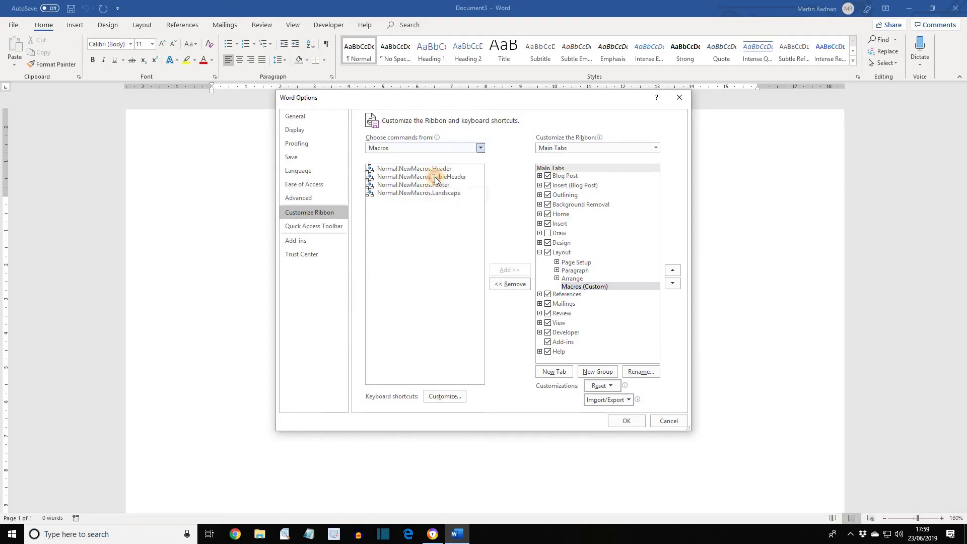
pyautogui.click(432, 178)
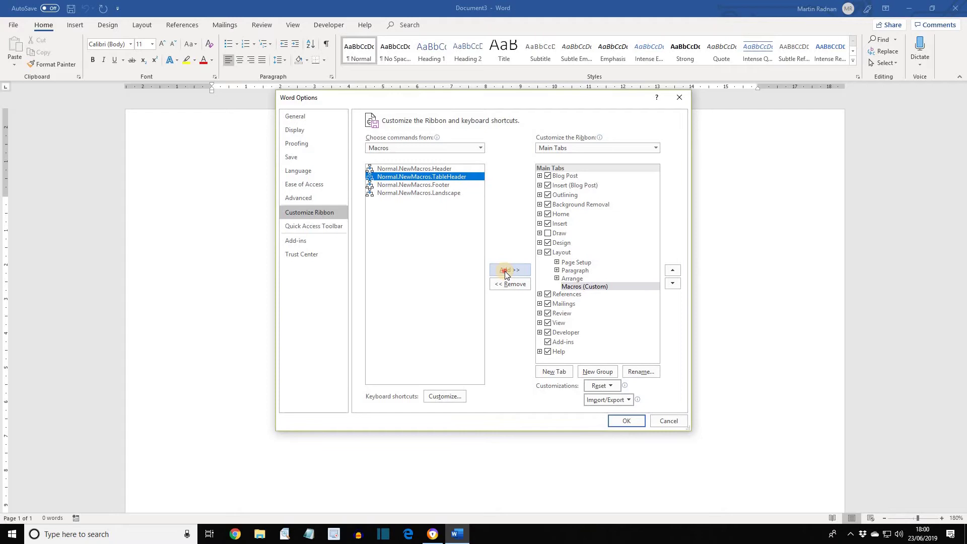
pyautogui.click(506, 272)
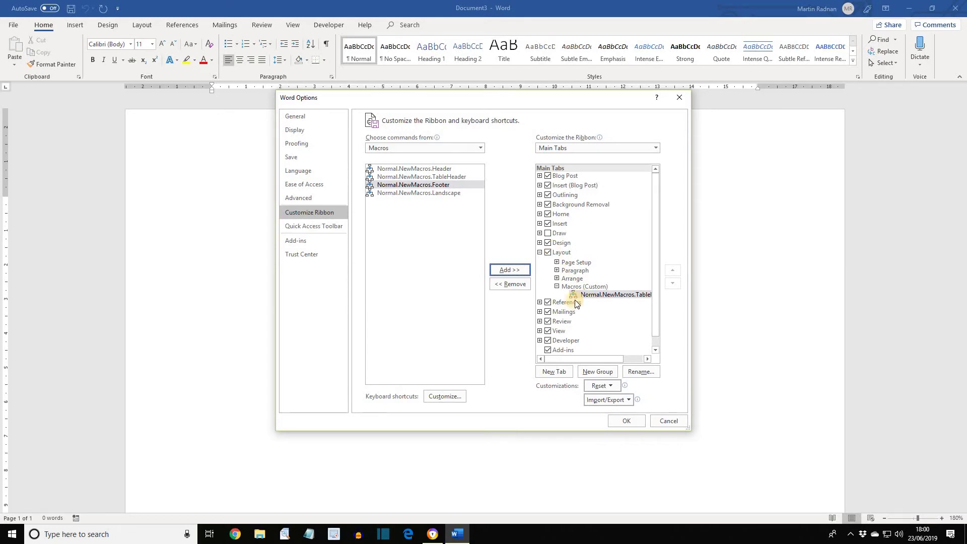
# Rename the TableHeader entry to 'Table' and give it the smiley face icon
pyautogui.click(640, 371)
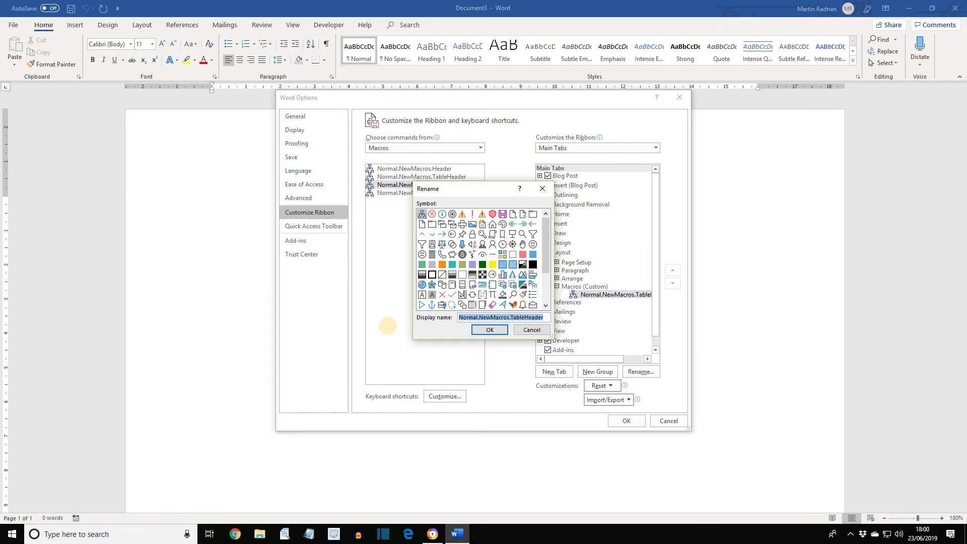
pyautogui.write('Table')
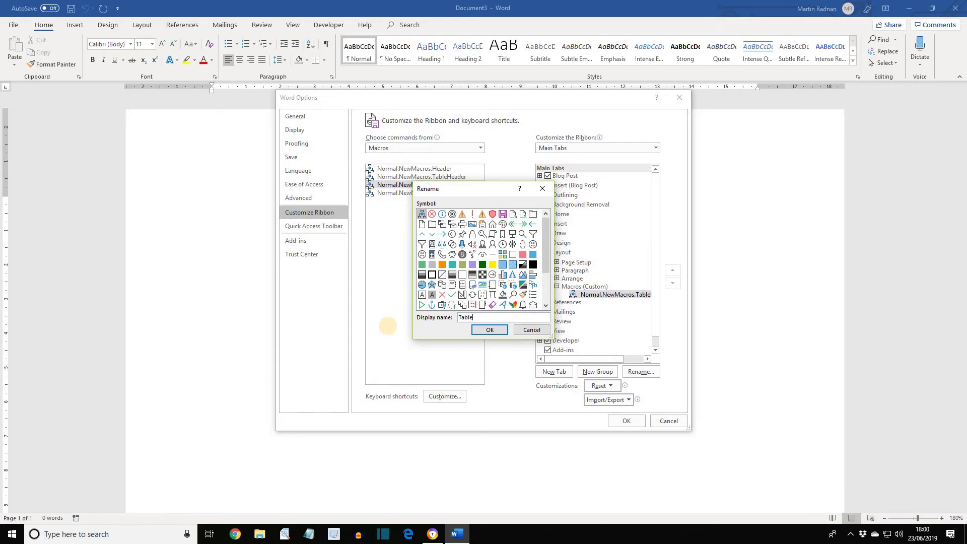
pyautogui.click(489, 330)
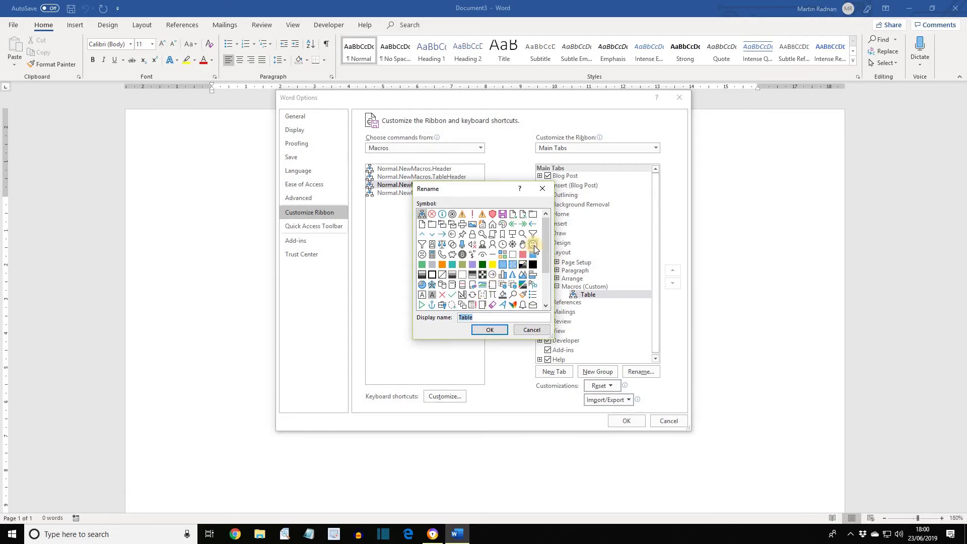
pyautogui.click(534, 246)
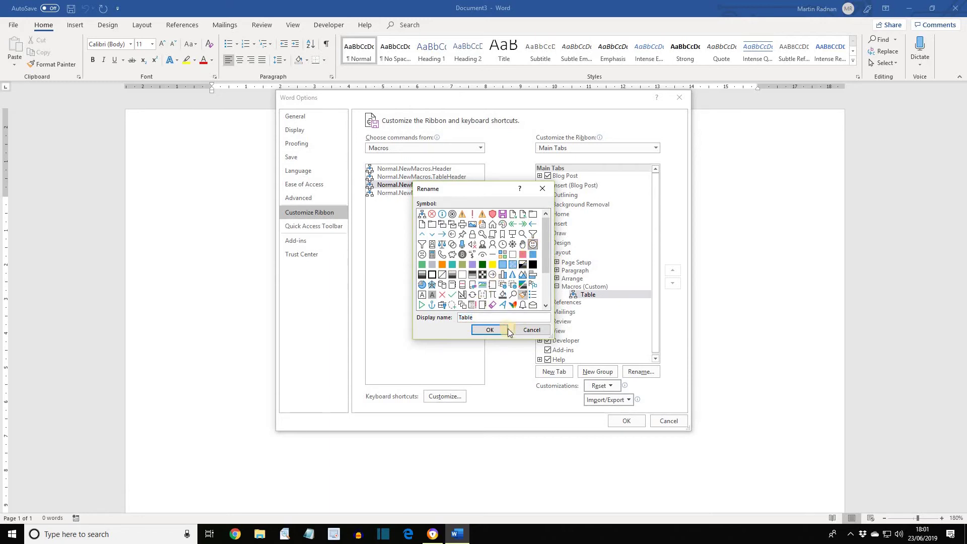
pyautogui.click(491, 332)
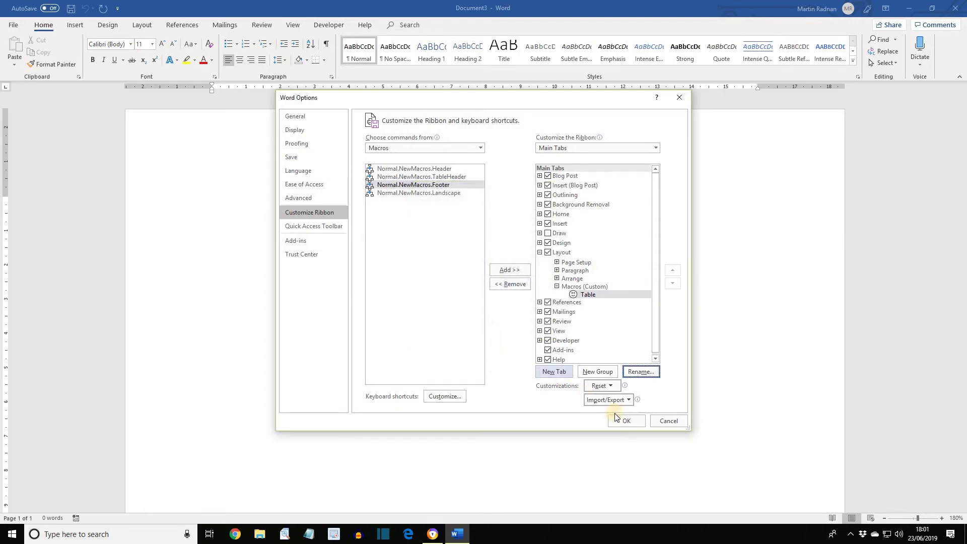
# Apply the ribbon changes and check the Layout tab for the smiley Table button
pyautogui.click(630, 421)
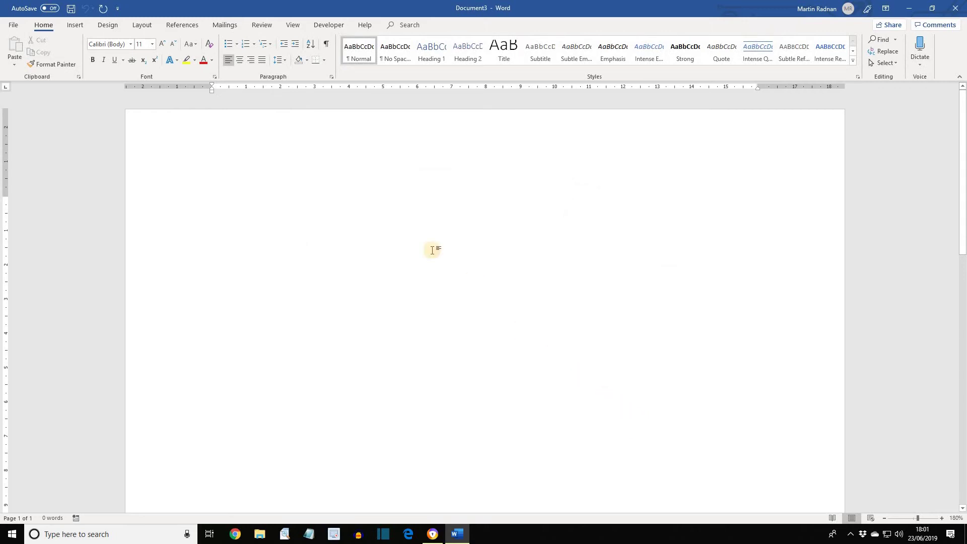
pyautogui.click(141, 25)
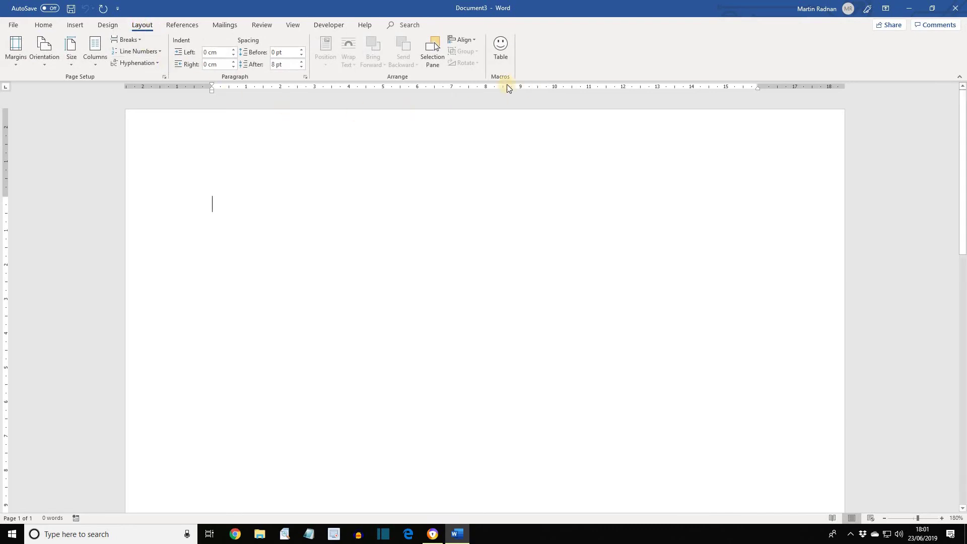
pyautogui.click(501, 59)
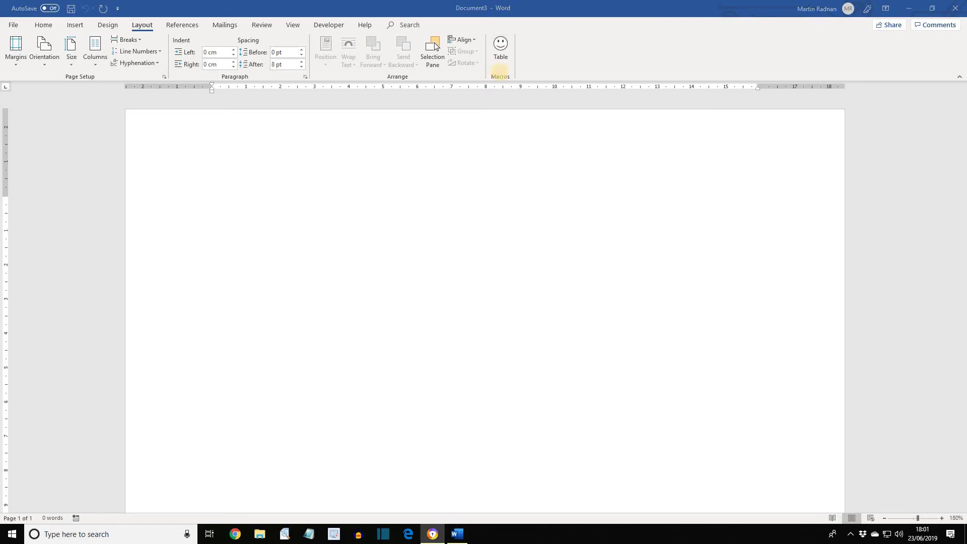
# Run the Table macro to insert the Monday–Friday table and place the caret in the first Monday cell
pyautogui.click(500, 46)
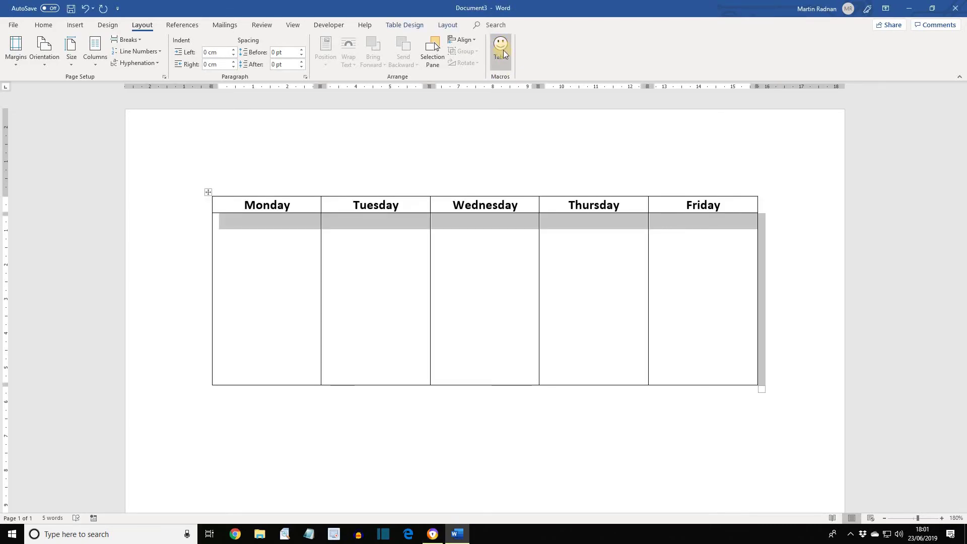
pyautogui.scroll(1, 521, 229)
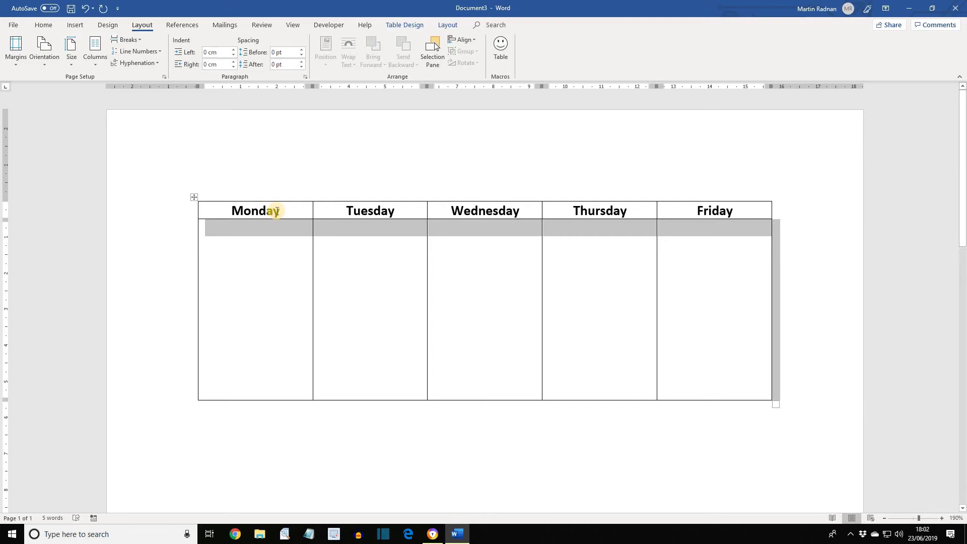
pyautogui.click(216, 229)
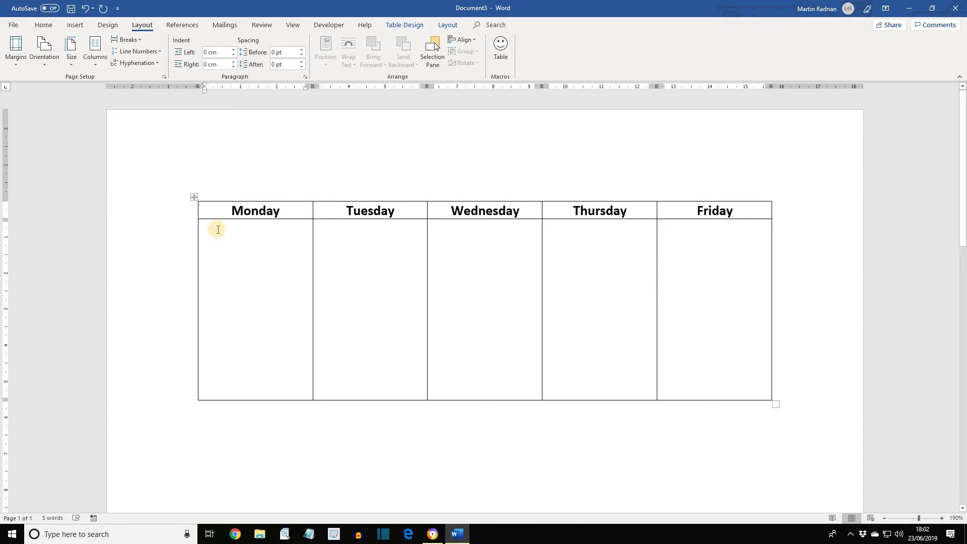
# Adjust the table's body rows with Tab and undo until it extends onto page 2
pyautogui.press('Tab')
pyautogui.press('Tab')
pyautogui.press('Tab')
pyautogui.press('Tab')
pyautogui.press('Tab')
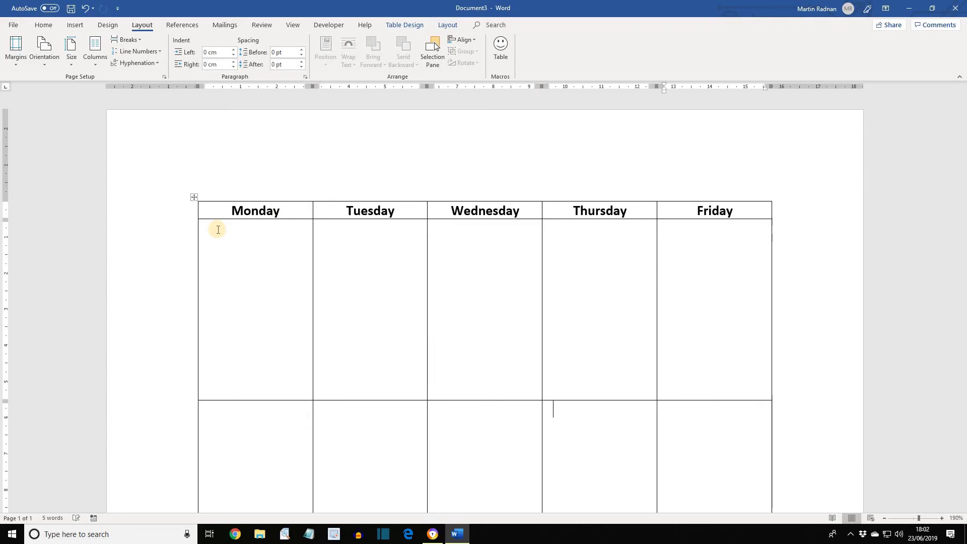
pyautogui.hotkey('ctrl', 'z')
pyautogui.hotkey('ctrl', 'z')
pyautogui.hotkey('ctrl', 'z')
pyautogui.hotkey('ctrl', 'z')
pyautogui.hotkey('ctrl', 'z')
pyautogui.hotkey('ctrl', 'z')
pyautogui.hotkey('ctrl', 'z')
pyautogui.hotkey('ctrl', 'z')
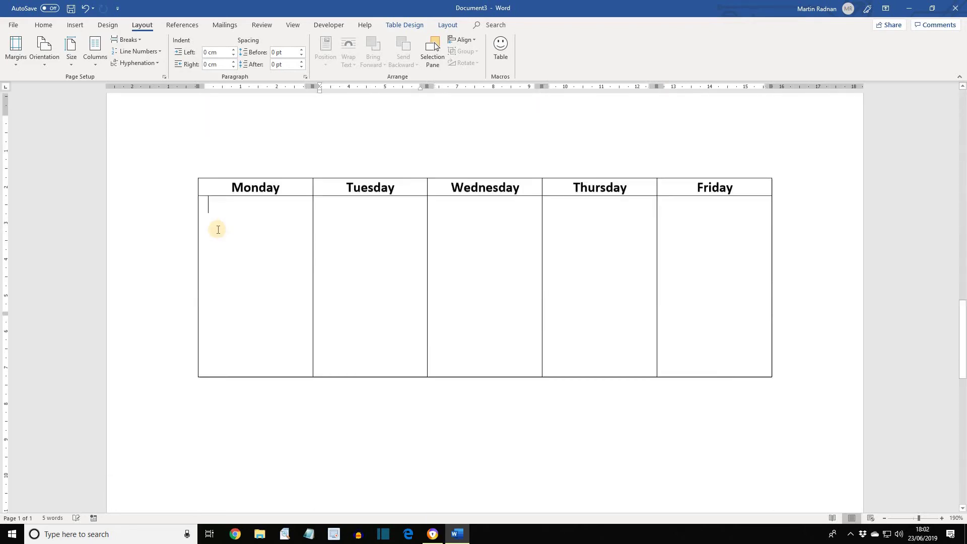
pyautogui.hotkey('ctrl', 'z')
pyautogui.hotkey('ctrl', 'z')
pyautogui.hotkey('ctrl', 'z')
pyautogui.hotkey('ctrl', 'z')
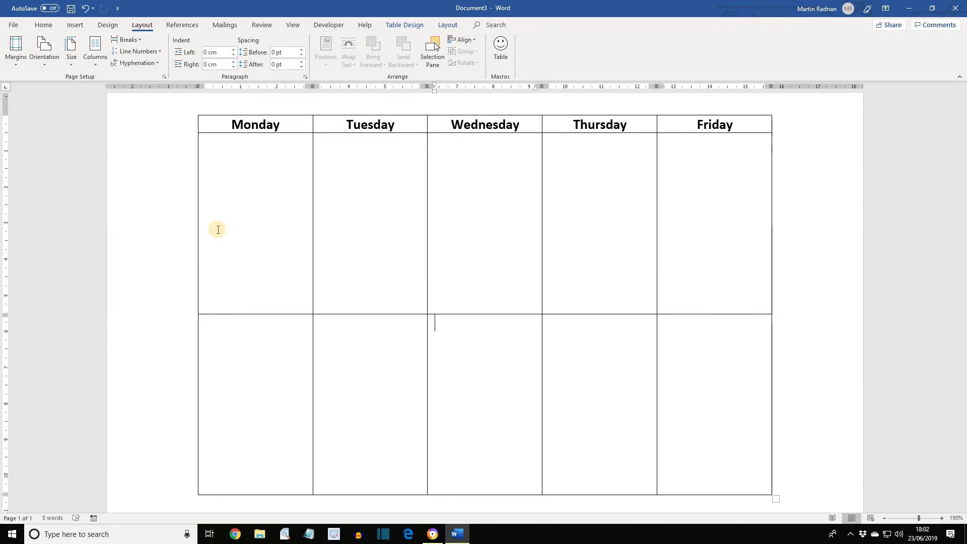
pyautogui.hotkey('ctrl', 'z')
pyautogui.hotkey('ctrl', 'z')
pyautogui.hotkey('ctrl', 'z')
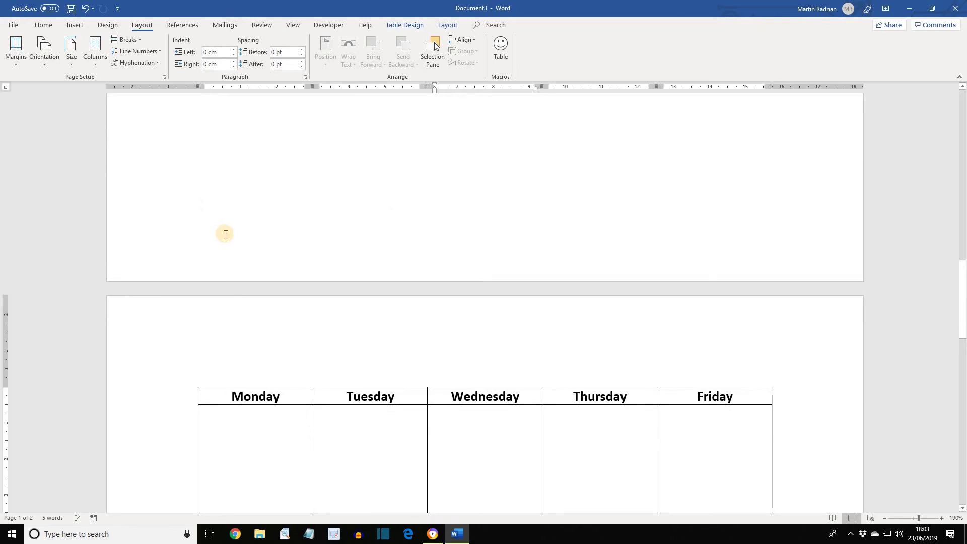
pyautogui.scroll(-8, 224, 233)
pyautogui.scroll(2, 230, 238)
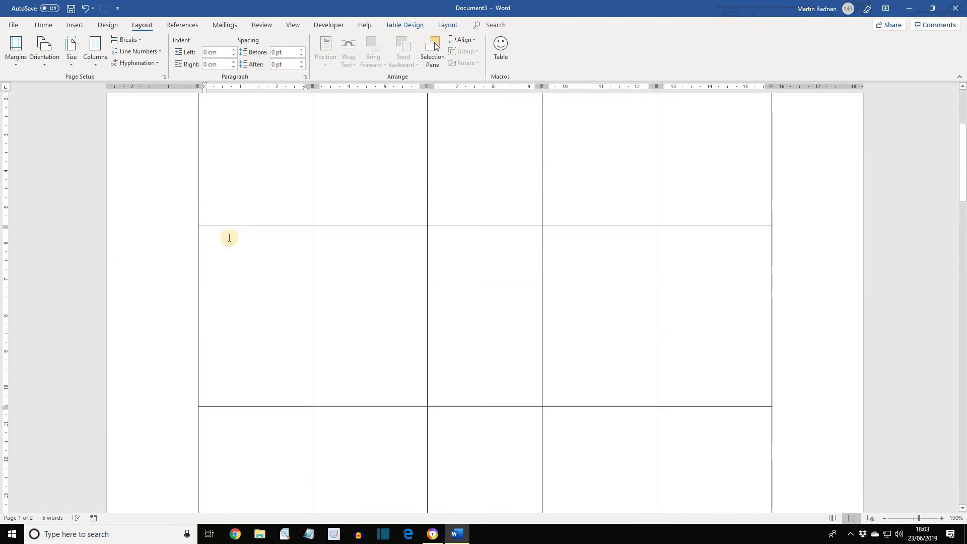
pyautogui.scroll(3, 230, 238)
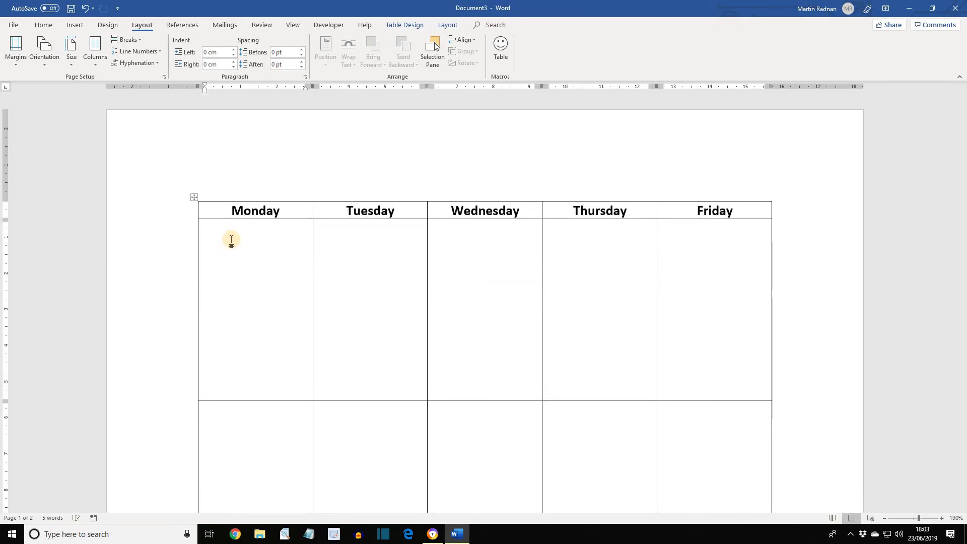
# Remove the Table command, then the Macros (Custom) group, from Layout and apply
pyautogui.rightClick(500, 54)
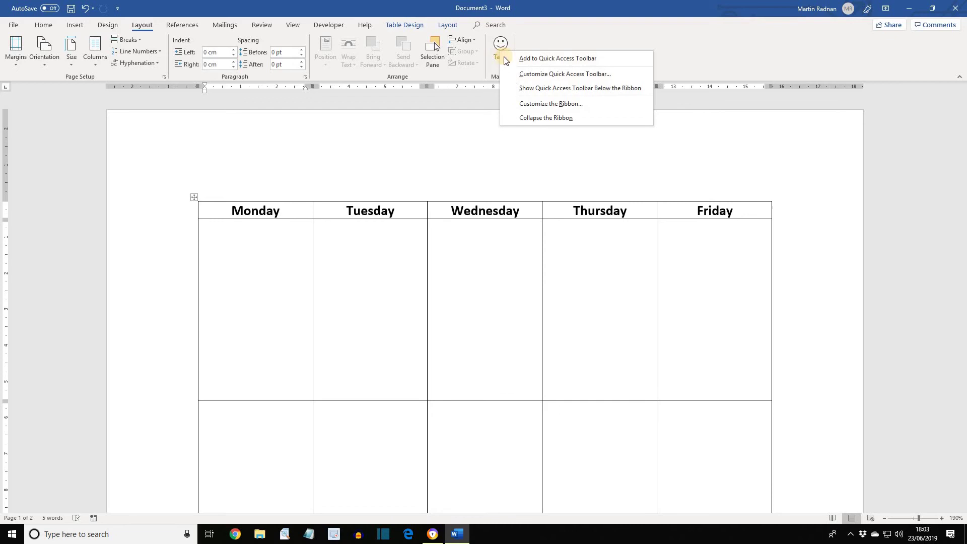
pyautogui.click(535, 104)
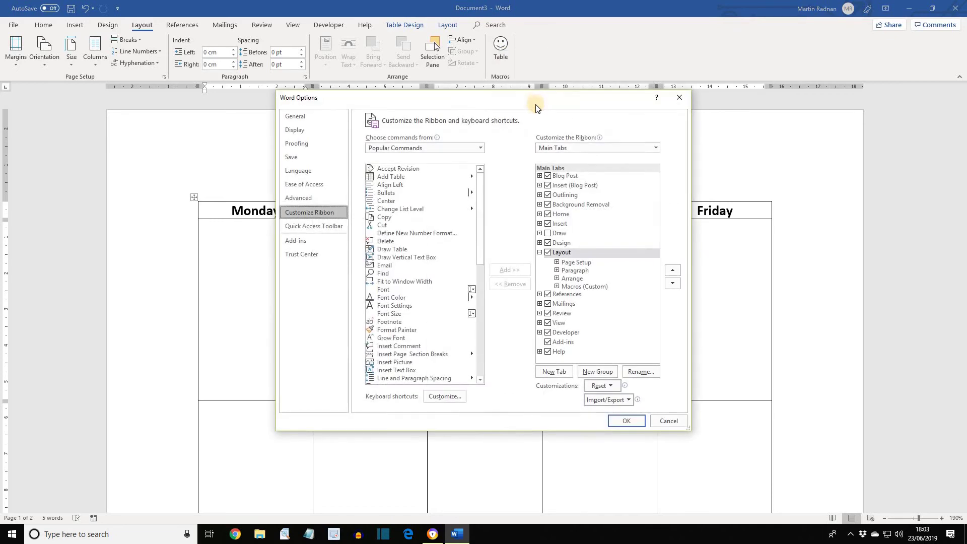
pyautogui.click(556, 286)
pyautogui.click(587, 294)
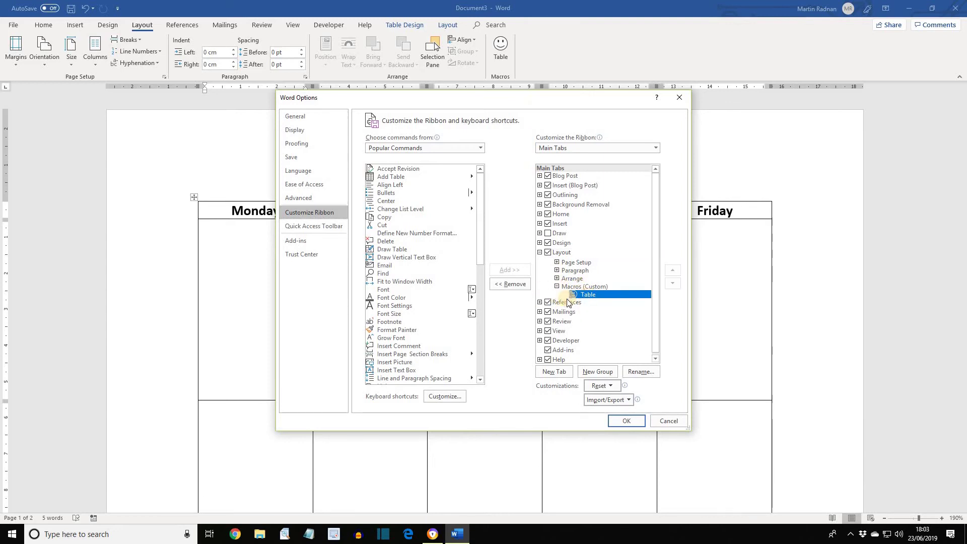
pyautogui.click(506, 285)
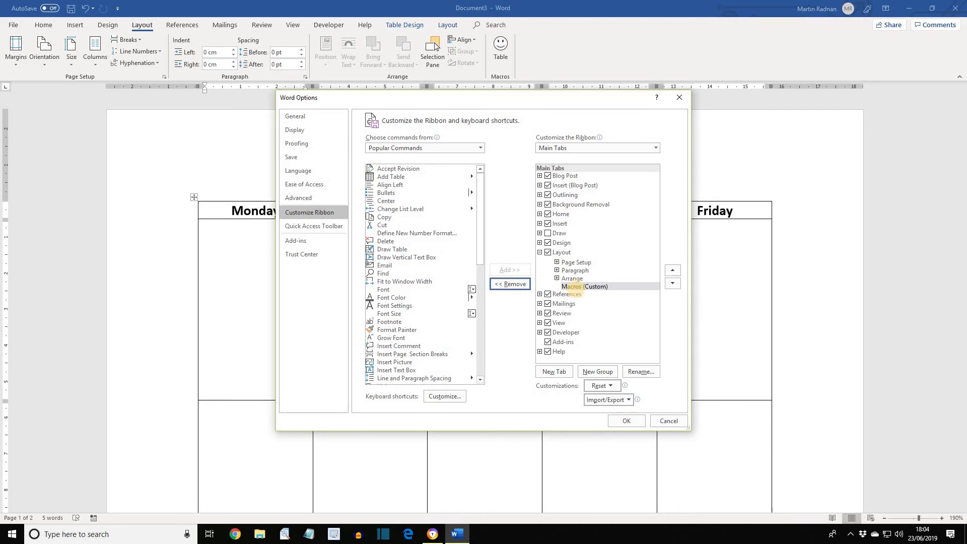
pyautogui.click(577, 288)
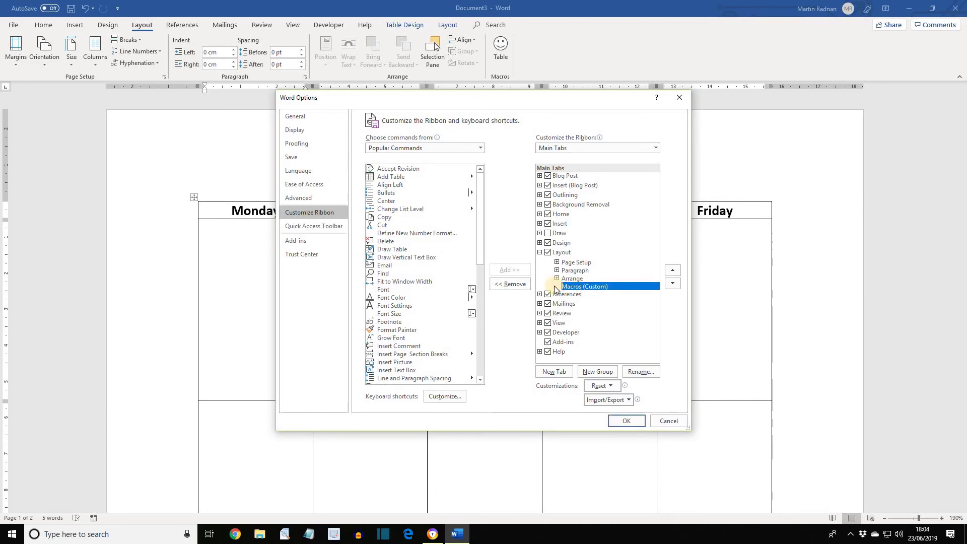
pyautogui.click(514, 285)
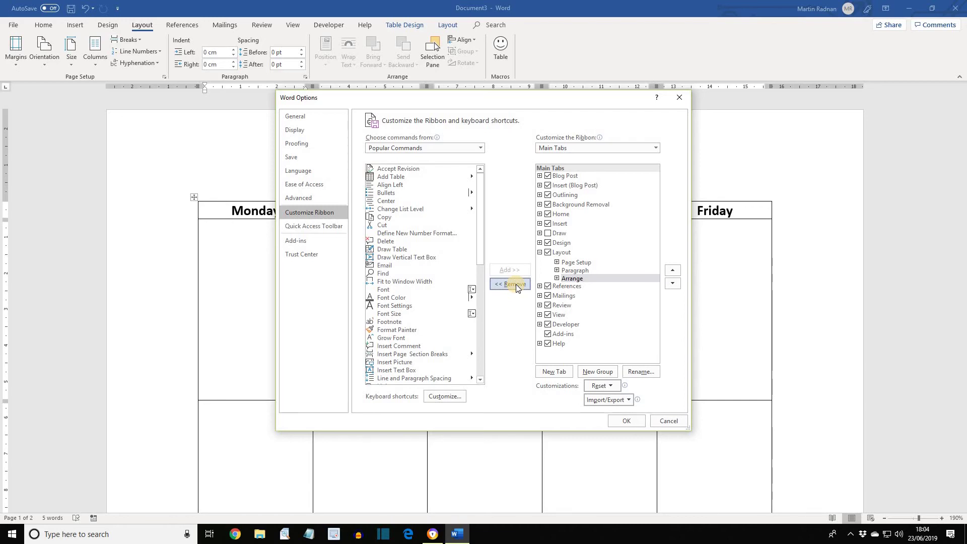
pyautogui.click(627, 421)
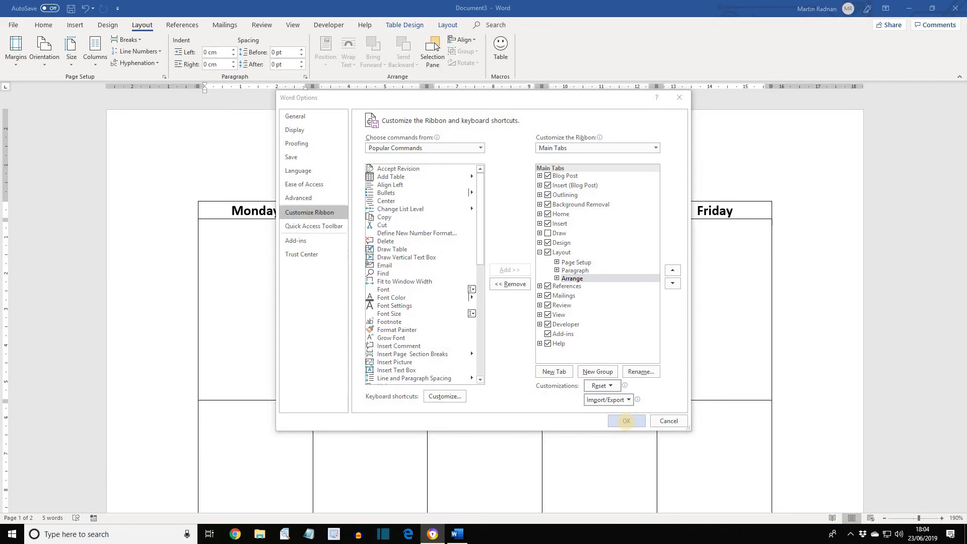
pyautogui.click(626, 421)
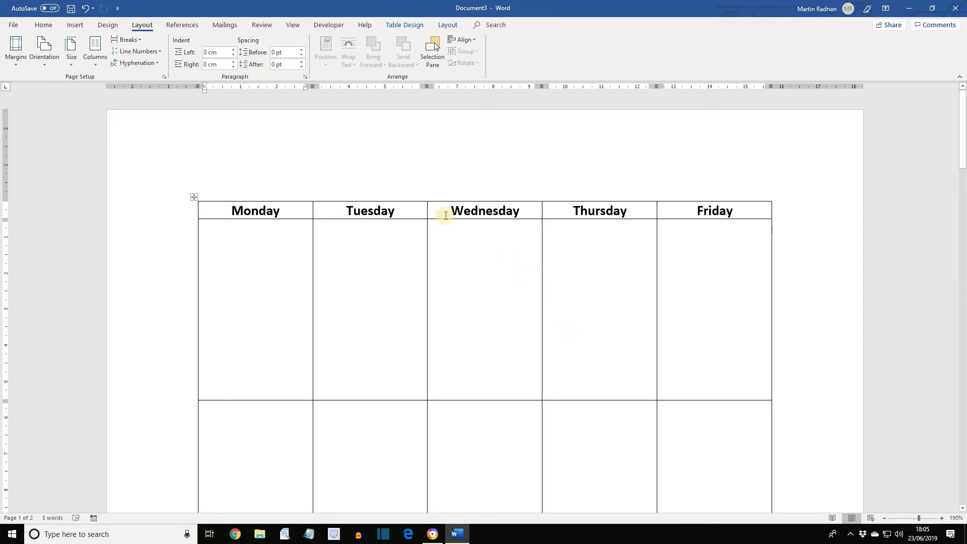
# Switch to the View ribbon tab
pyautogui.click(292, 23)
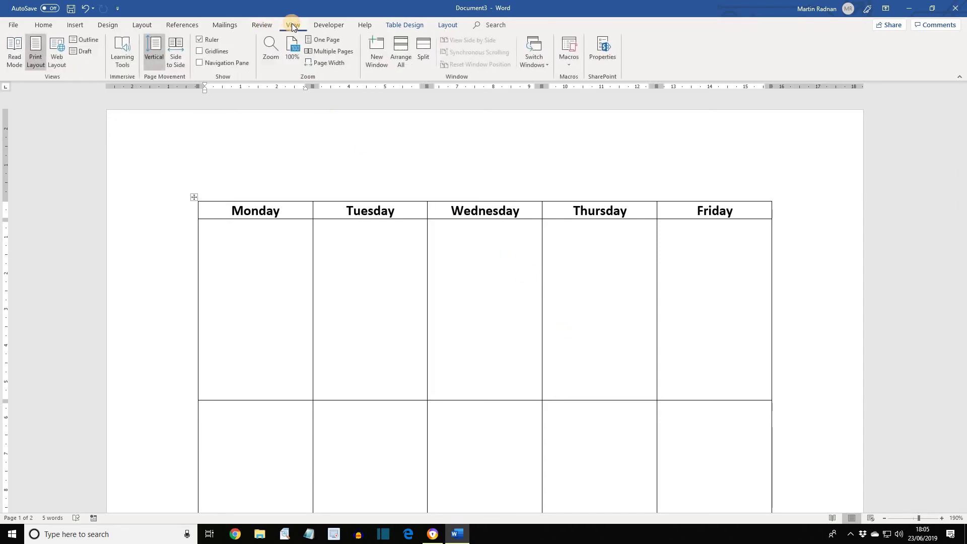
# Delete the TableHeader and Footer macros from the Macros list
pyautogui.click(569, 47)
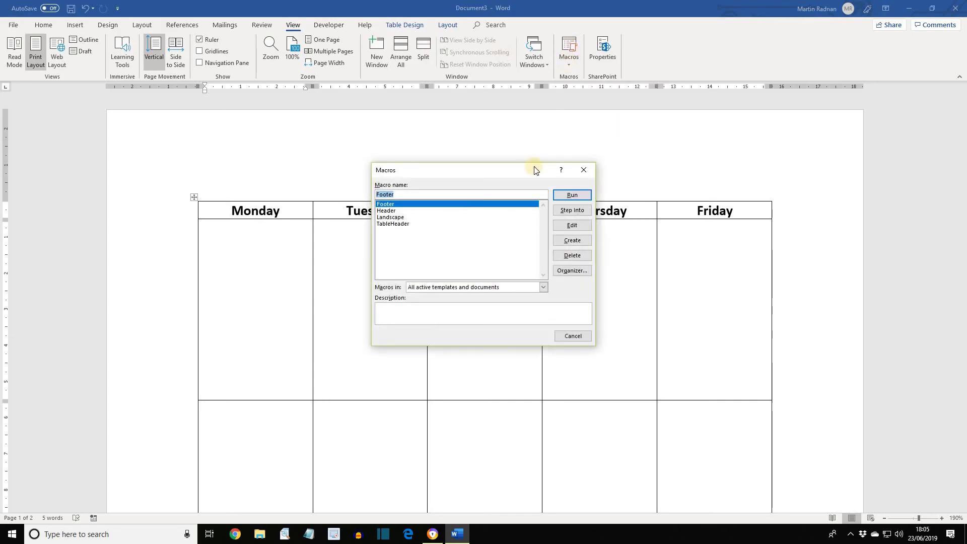
pyautogui.click(385, 224)
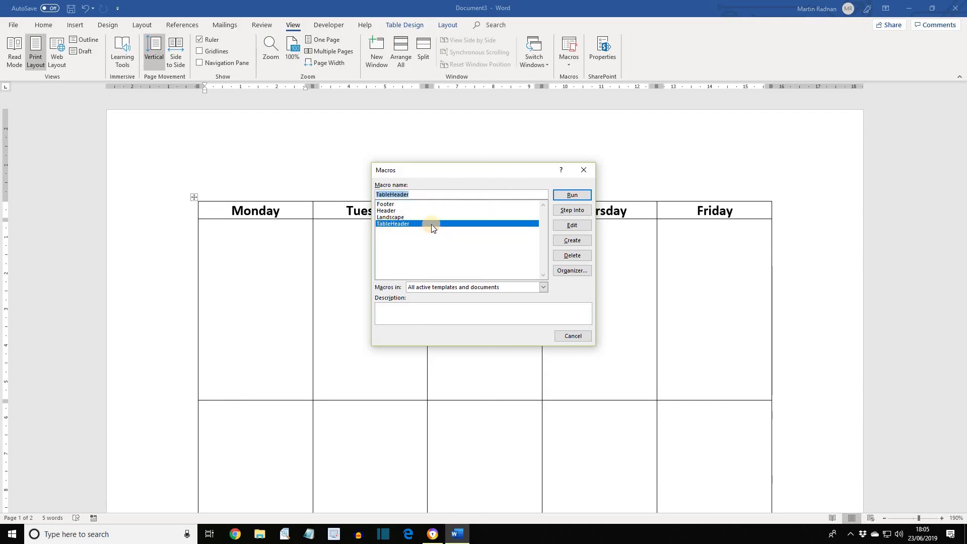
pyautogui.click(566, 257)
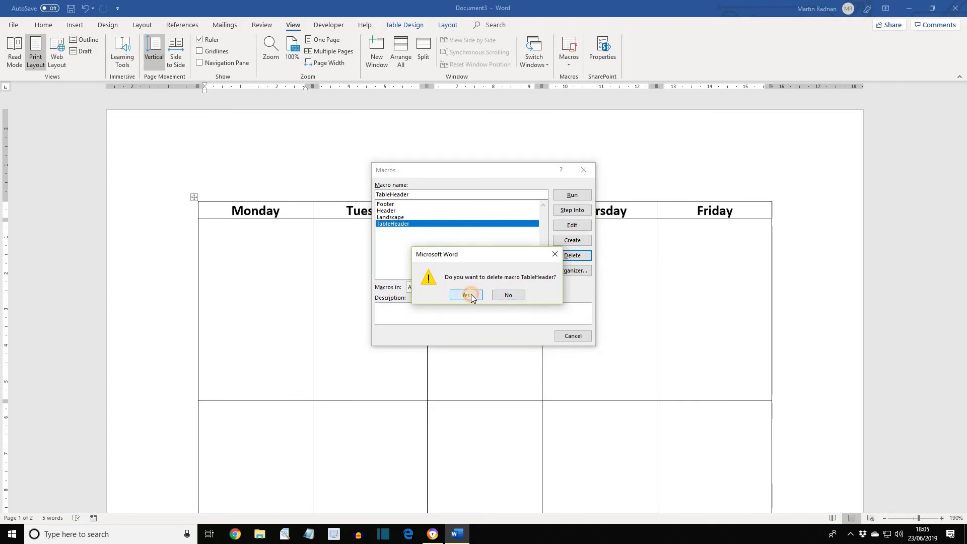
pyautogui.click(466, 295)
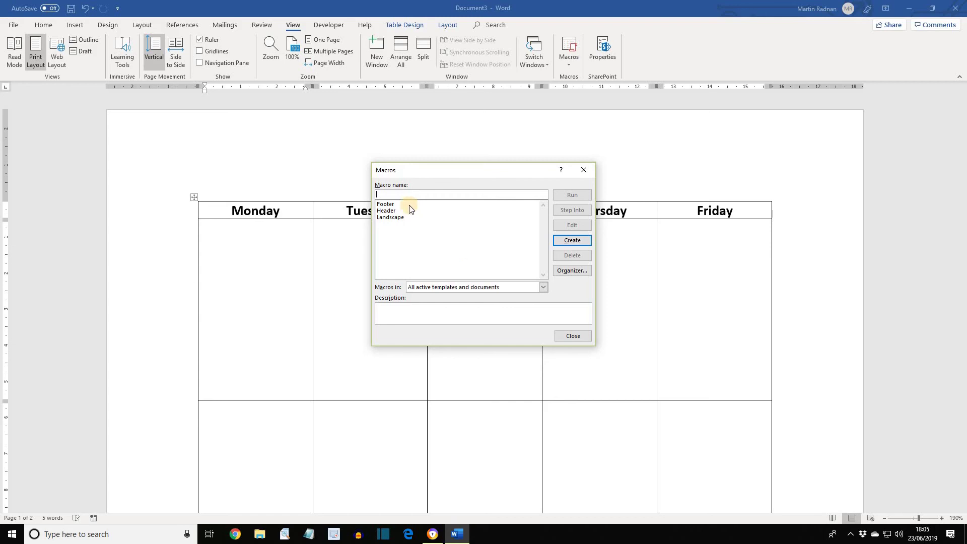
pyautogui.click(385, 204)
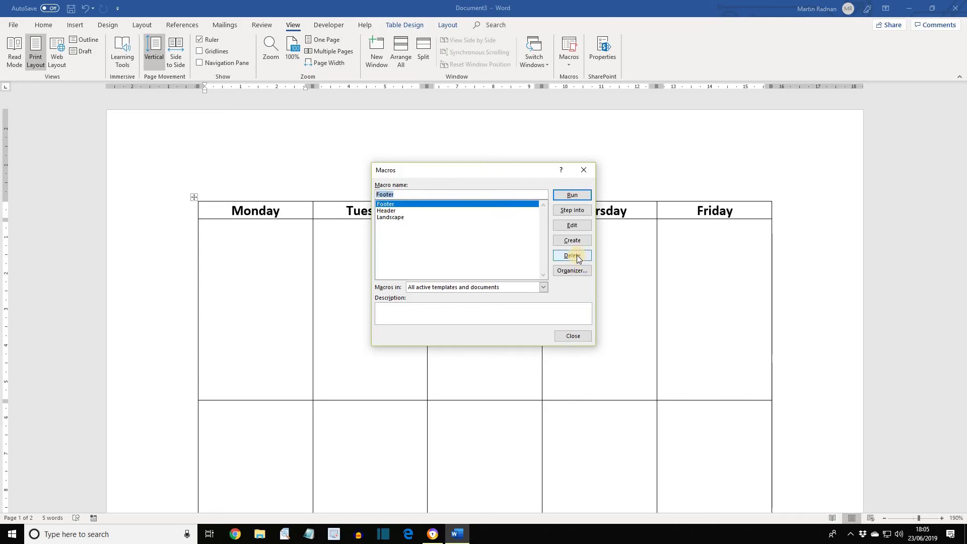
pyautogui.click(582, 256)
pyautogui.click(467, 295)
# Delete the Header and Landscape macros and close the empty macro list
pyautogui.click(572, 256)
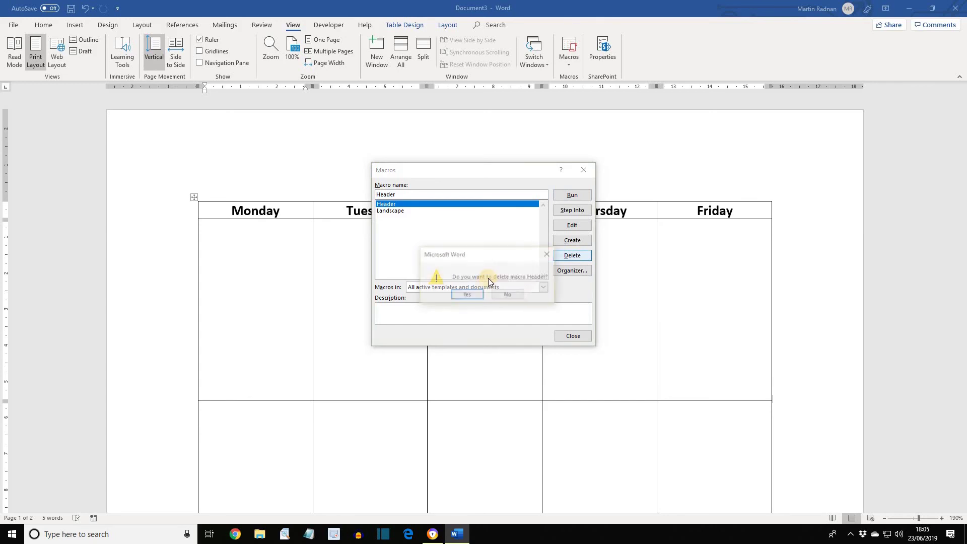
pyautogui.click(465, 295)
pyautogui.click(572, 255)
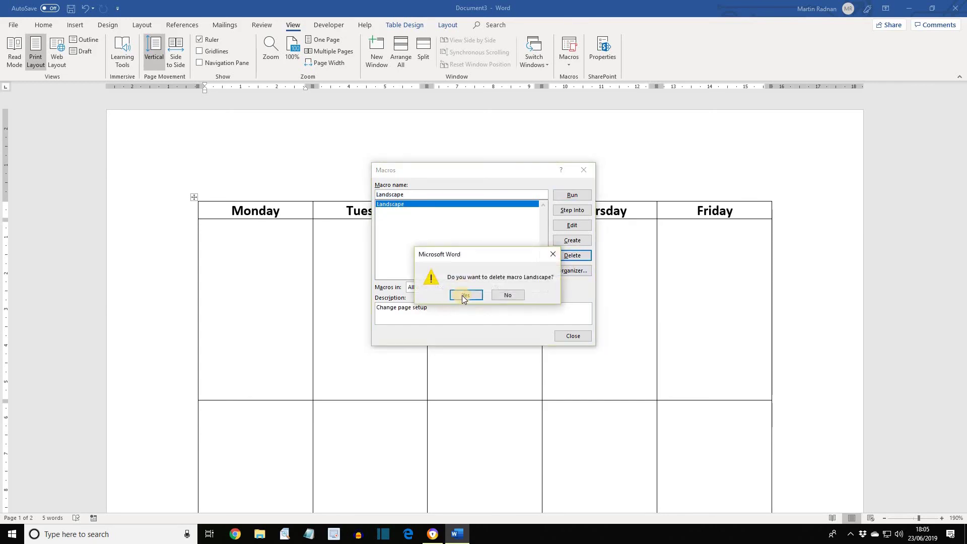
pyautogui.click(462, 295)
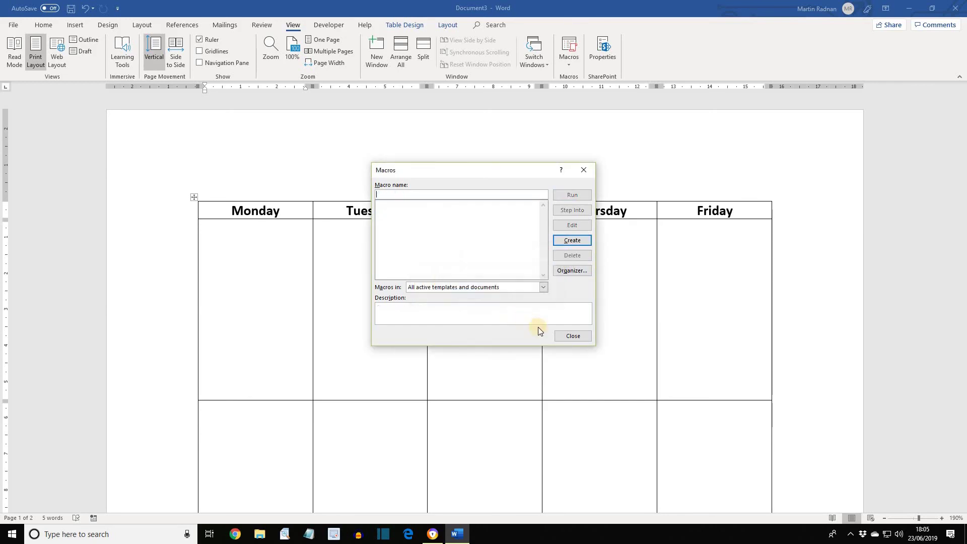
pyautogui.click(569, 336)
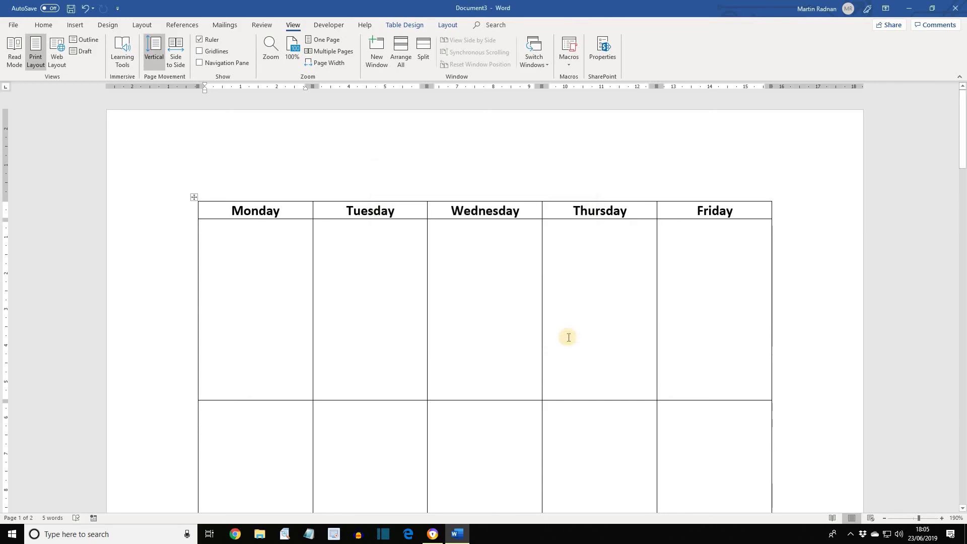
# Close Document3 from the File backstage without saving it
pyautogui.click(12, 26)
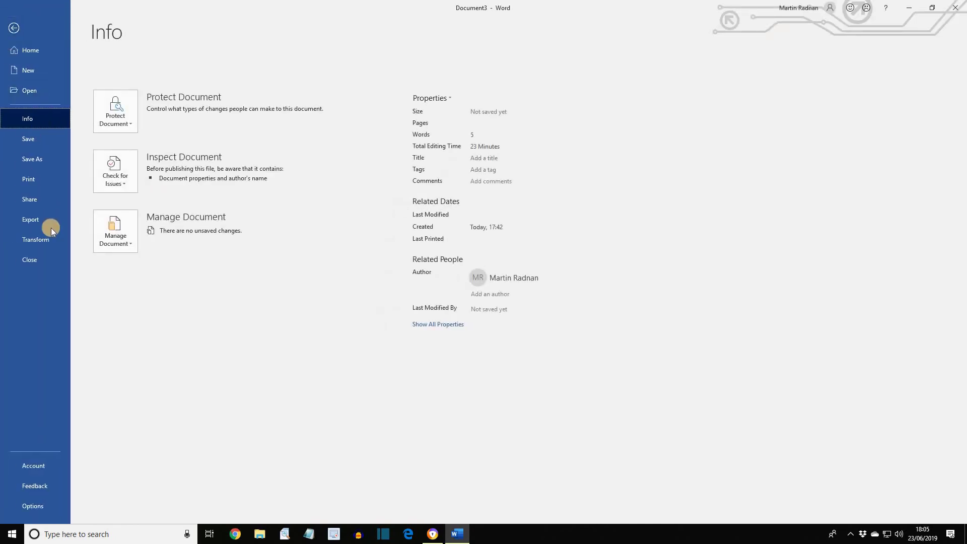
pyautogui.click(29, 260)
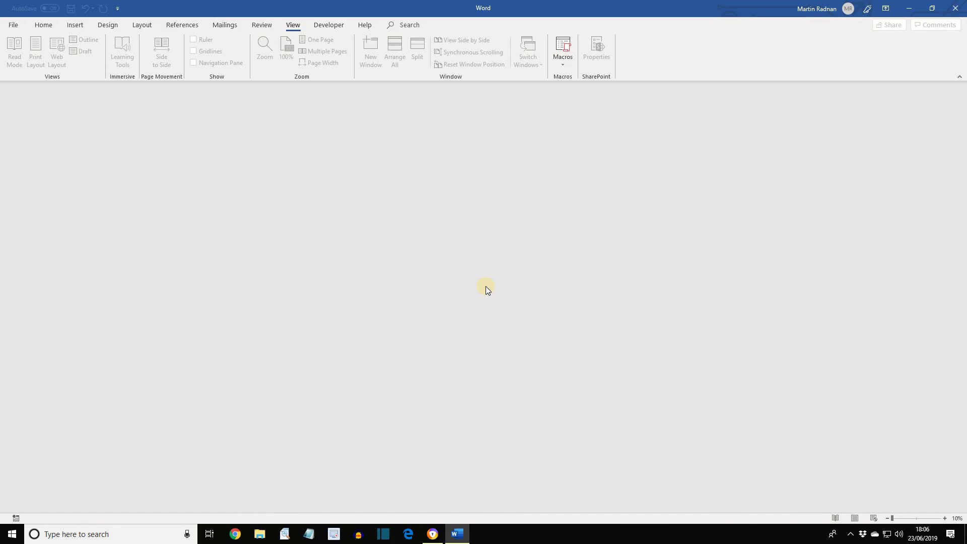